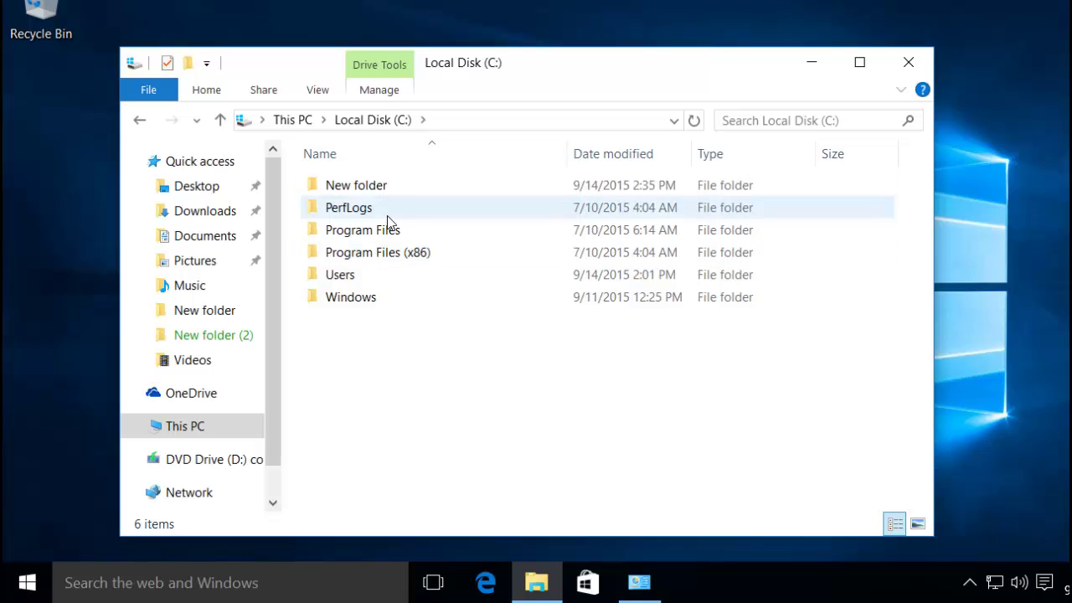
# - Open New folder on Local Disk (C:) and look over the confidential archive and text documents it contains
pyautogui.click(355, 126)
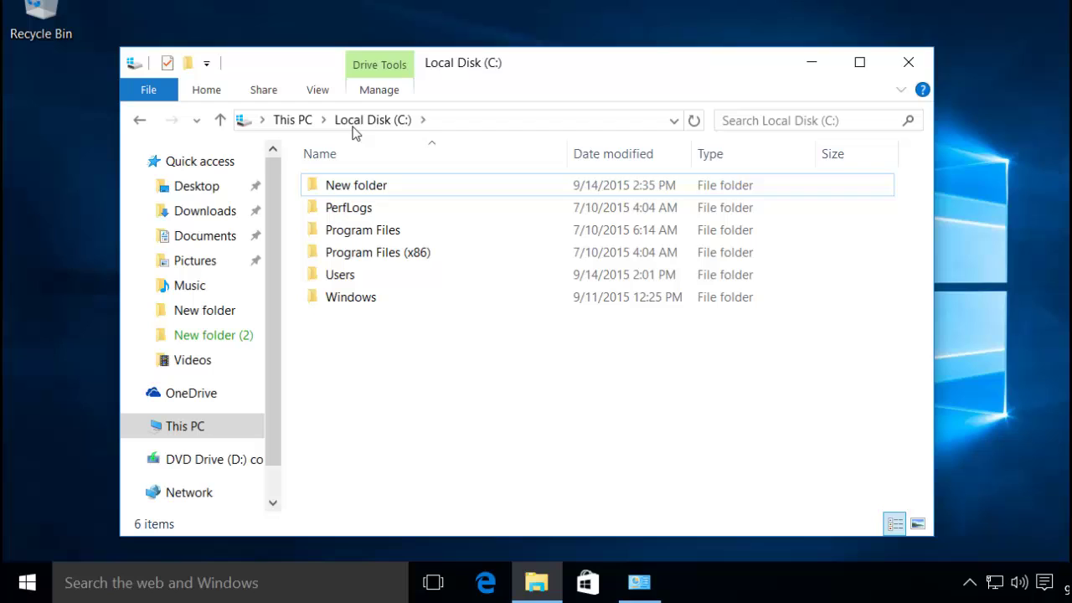
pyautogui.click(365, 194)
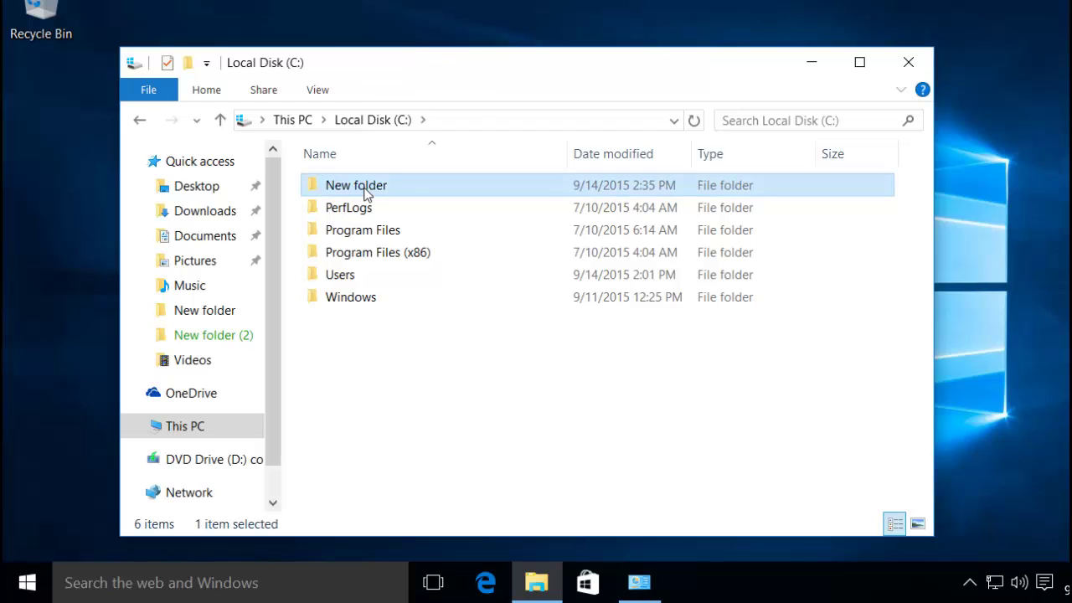
pyautogui.click(365, 194)
pyautogui.doubleClick(438, 192)
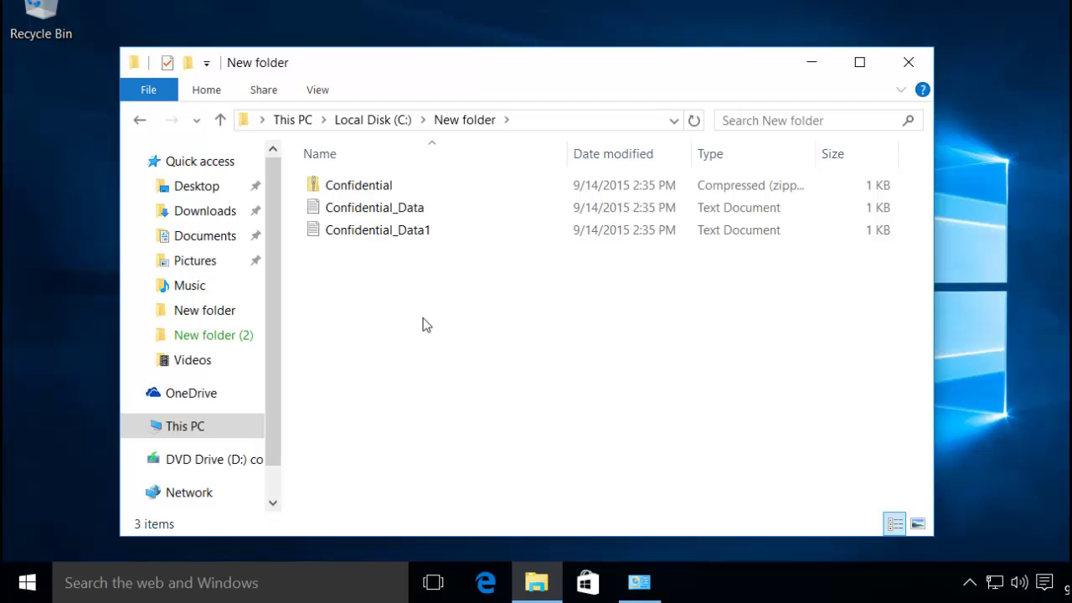
pyautogui.click(362, 186)
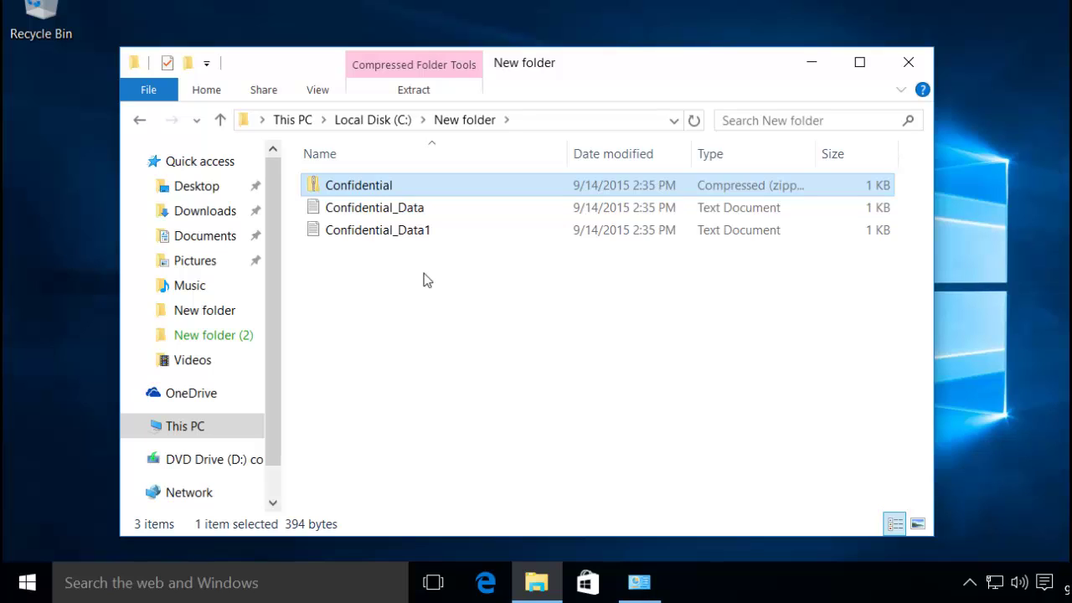
pyautogui.click(459, 121)
# - Switch to the Manage Accounts window in Control Panel and review the local user accounts
pyautogui.click(639, 582)
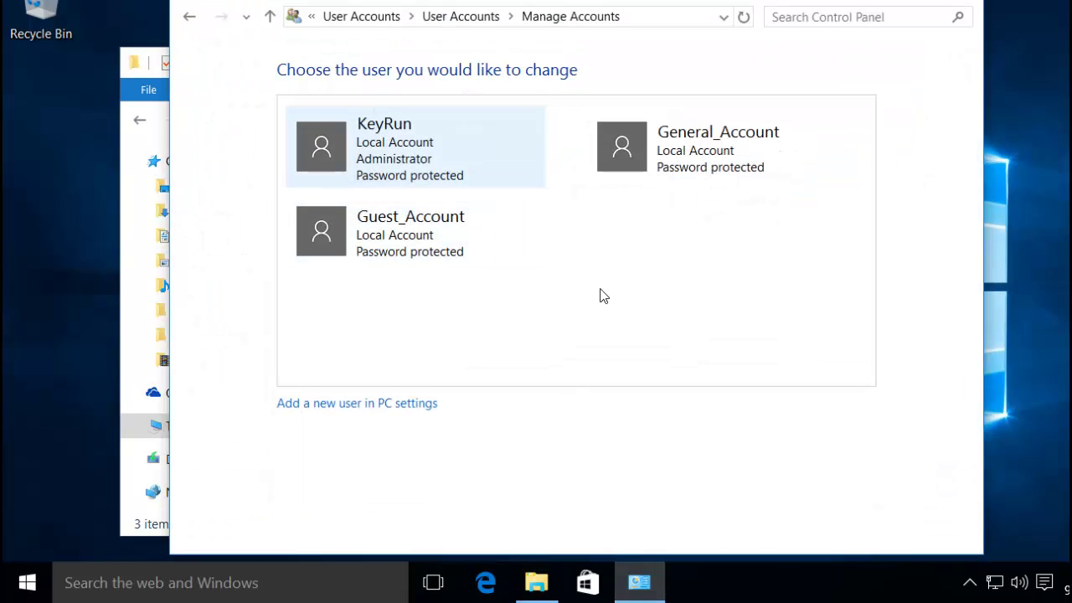
pyautogui.moveTo(677, 1); pyautogui.dragTo(686, 45)
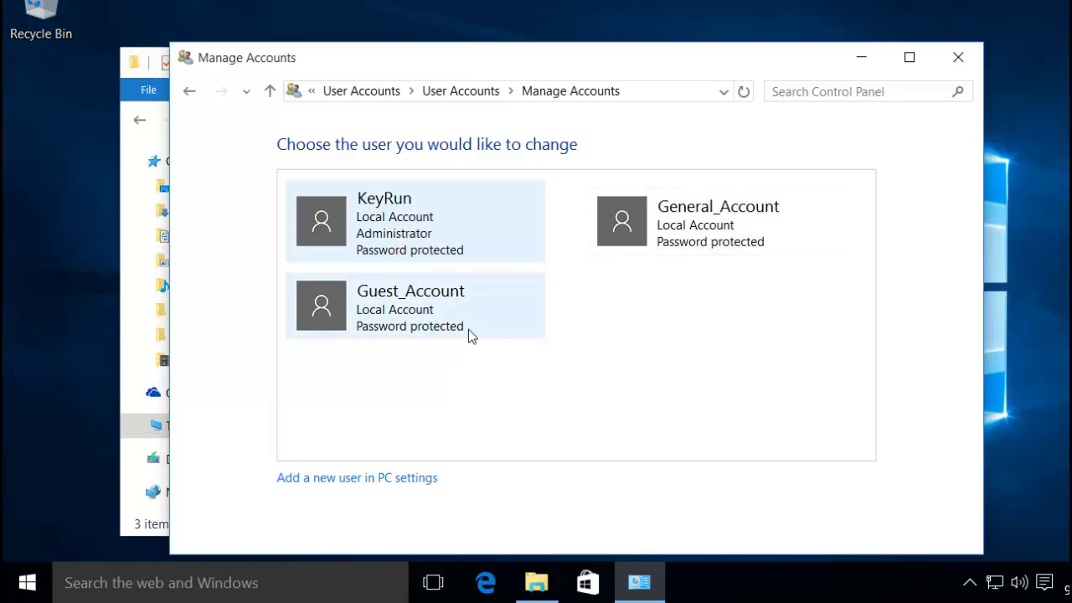
pyautogui.moveTo(484, 75); pyautogui.dragTo(459, 254)
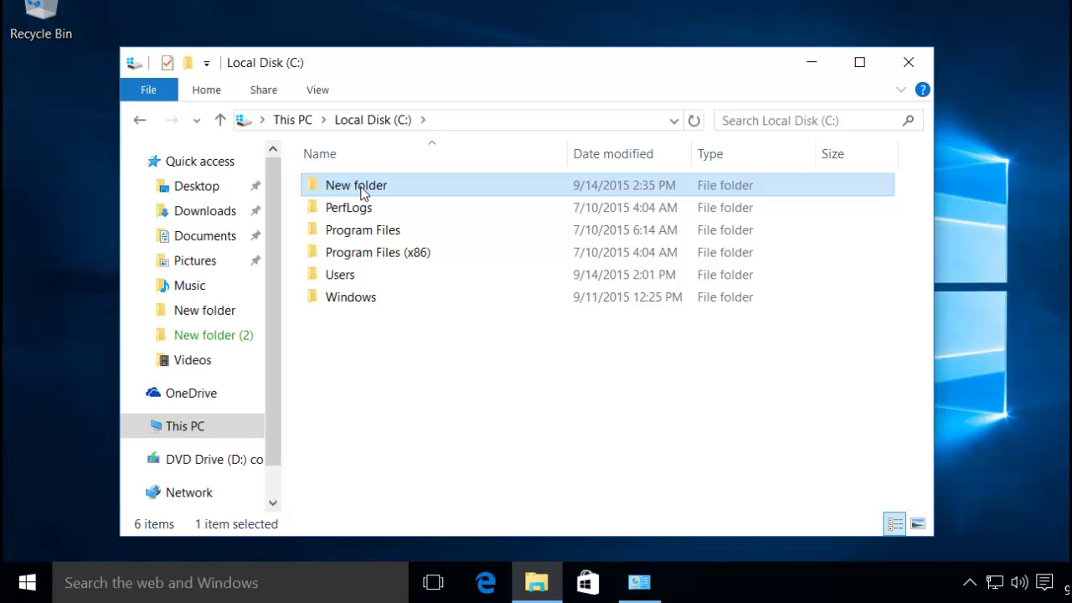
# - Encrypt the contents of New folder on Local Disk (C:), applying the change to the folder, its subfolders and files
pyautogui.rightClick(363, 192)
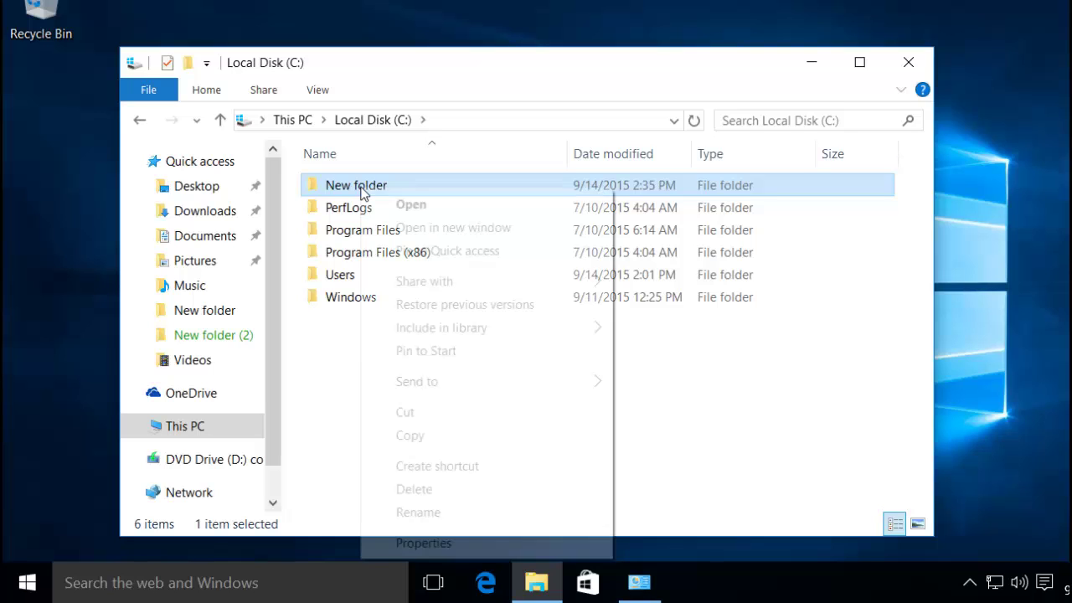
pyautogui.click(437, 544)
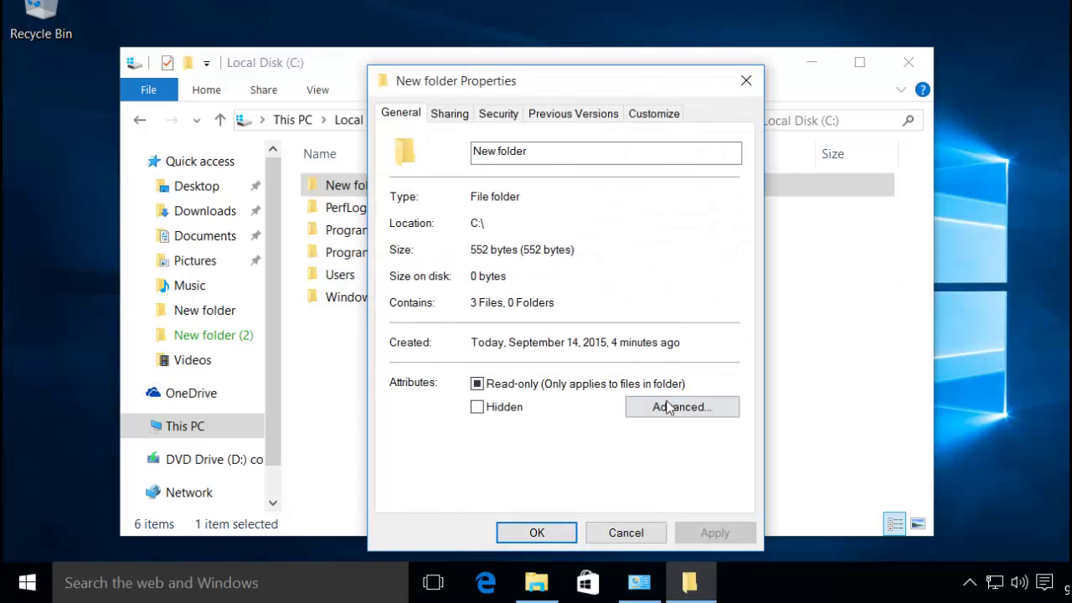
pyautogui.click(677, 409)
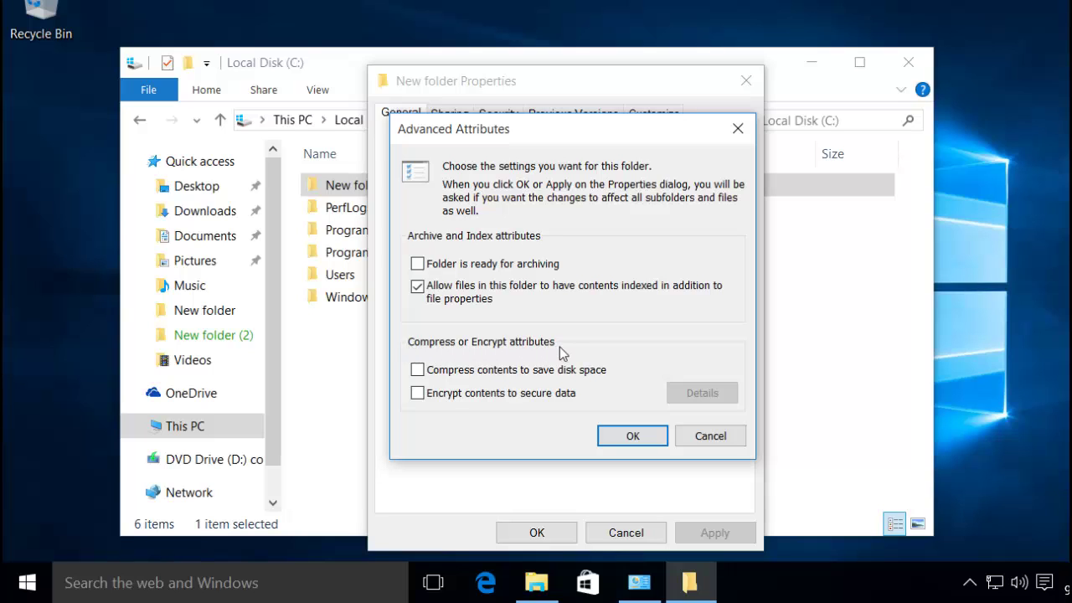
pyautogui.click(418, 395)
pyautogui.press('space')
pyautogui.click(417, 397)
pyautogui.click(643, 440)
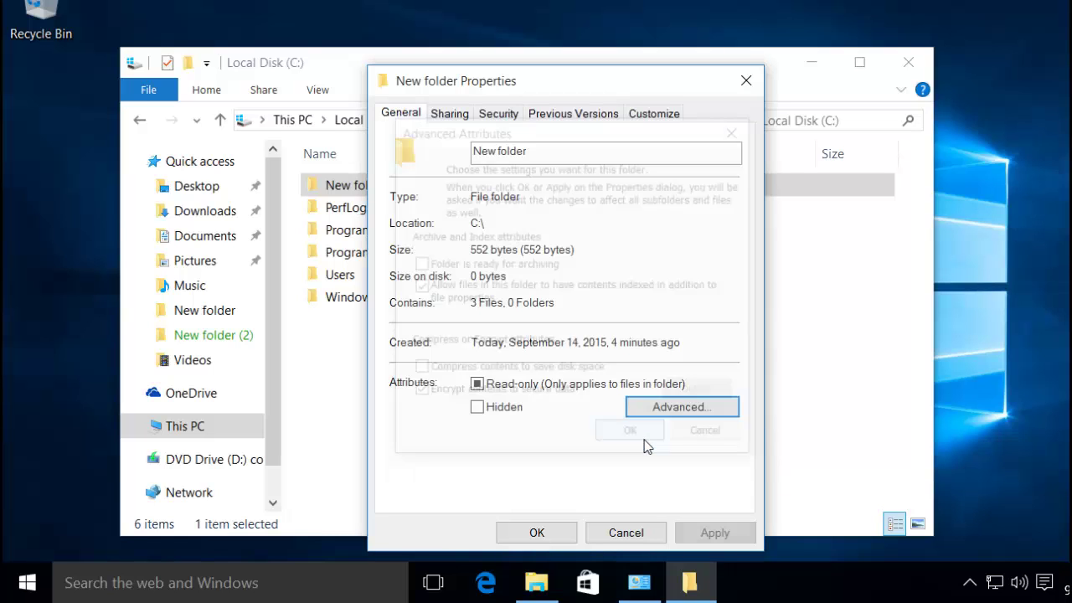
pyautogui.click(541, 538)
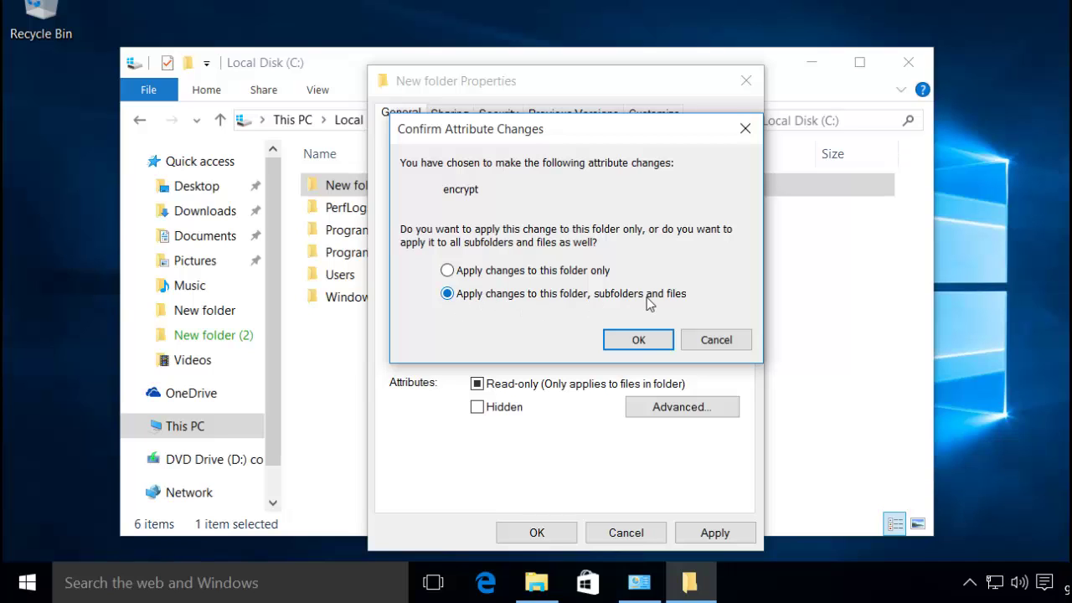
pyautogui.click(638, 340)
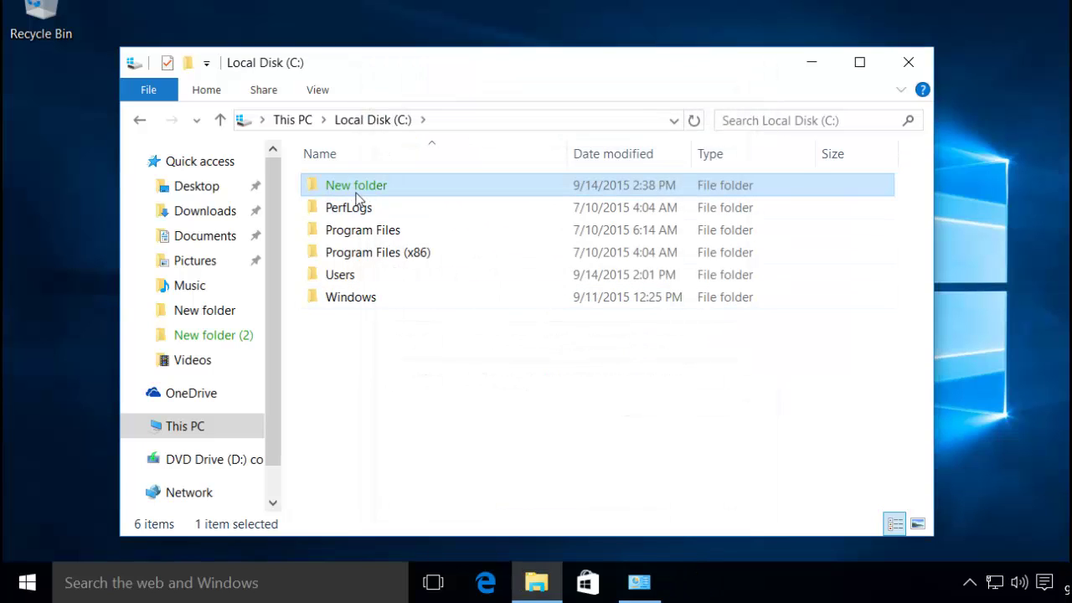
# - Inspect the encrypted files in New folder and open Confidential_Data to check access from the encrypting account
pyautogui.doubleClick(398, 186)
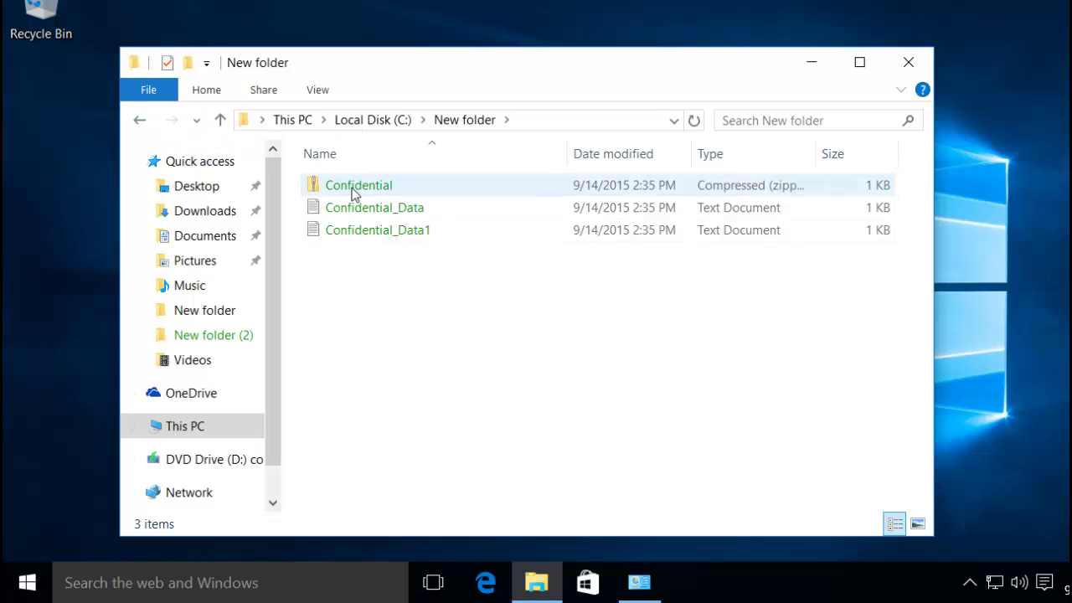
pyautogui.click(139, 121)
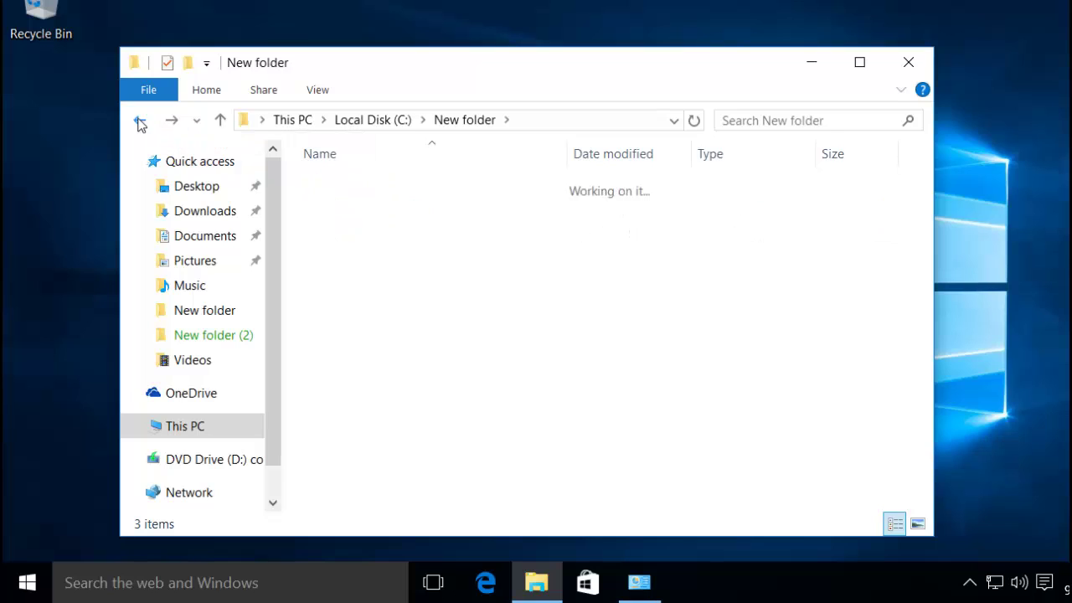
pyautogui.doubleClick(358, 184)
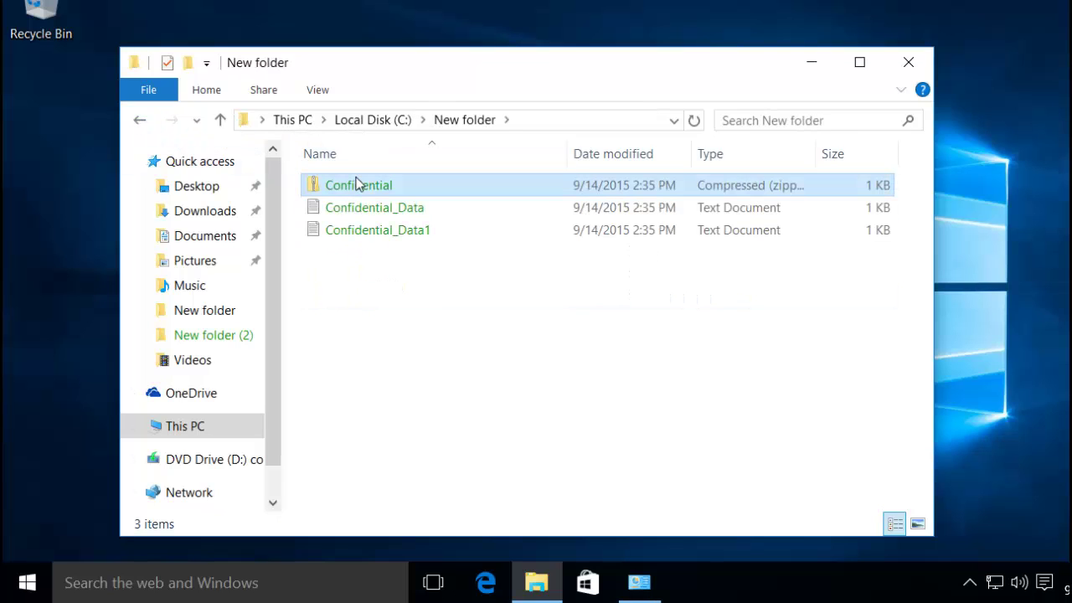
pyautogui.click(355, 182)
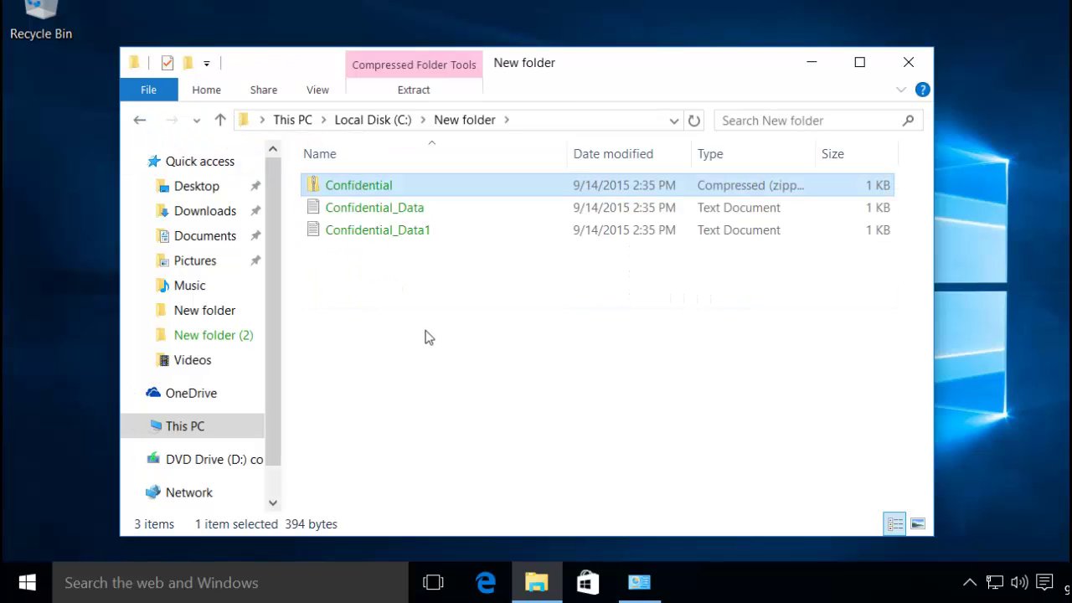
pyautogui.click(379, 212)
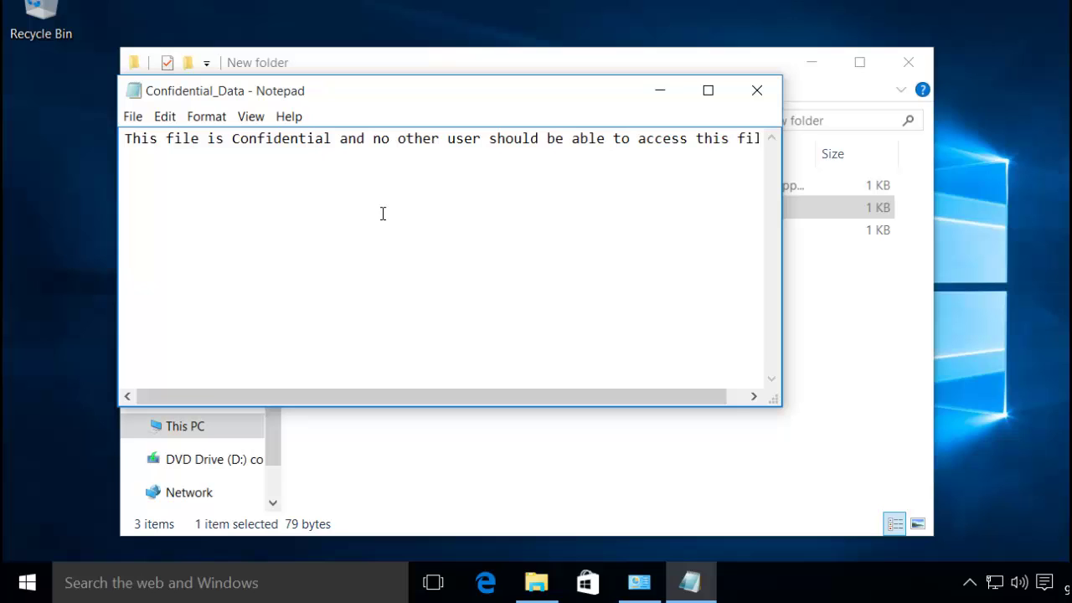
pyautogui.hotkey('alt', 'F4')
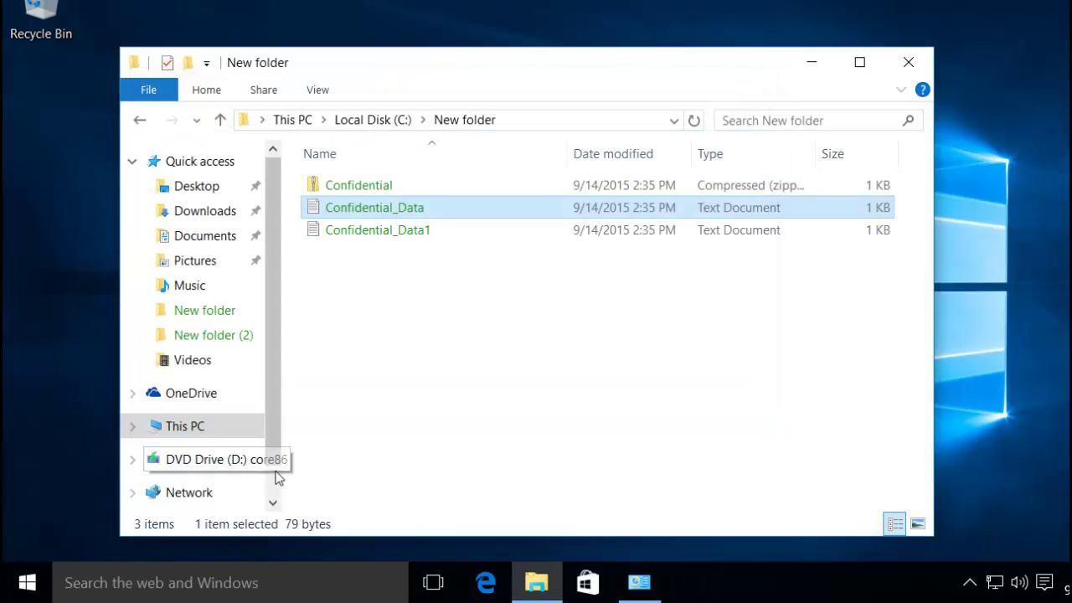
pyautogui.moveTo(385, 296); pyautogui.dragTo(378, 182)
pyautogui.moveTo(393, 294)
pyautogui.mouseDown()
pyautogui.moveTo(366, 137)
pyautogui.moveTo(390, 312)
pyautogui.mouseUp()
# - Leave the current Windows session and sign in to General_Account with its account password
pyautogui.click(20, 587)
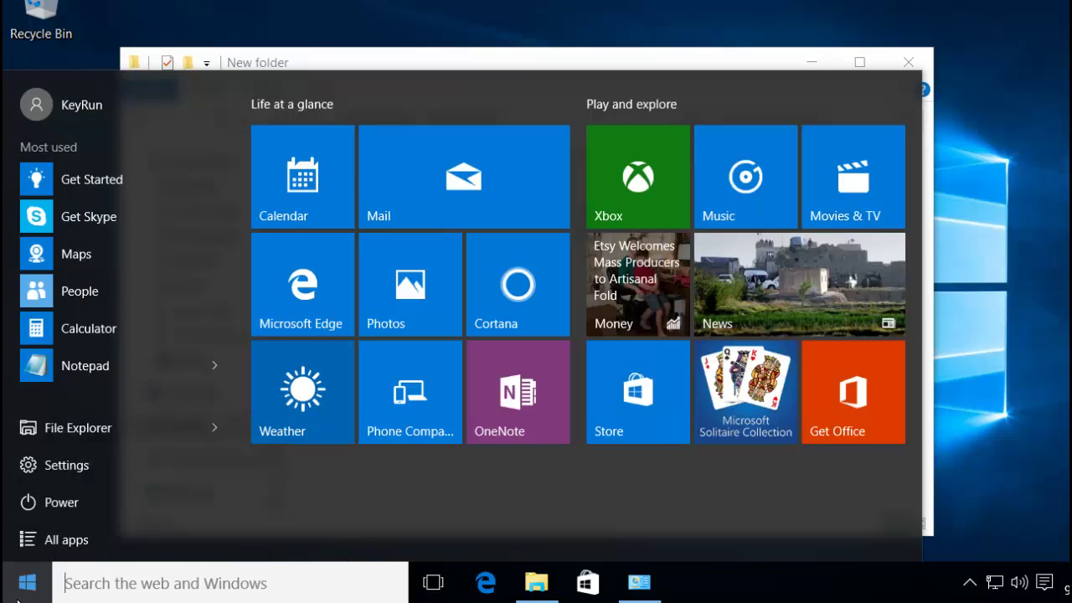
pyautogui.rightClick(18, 593)
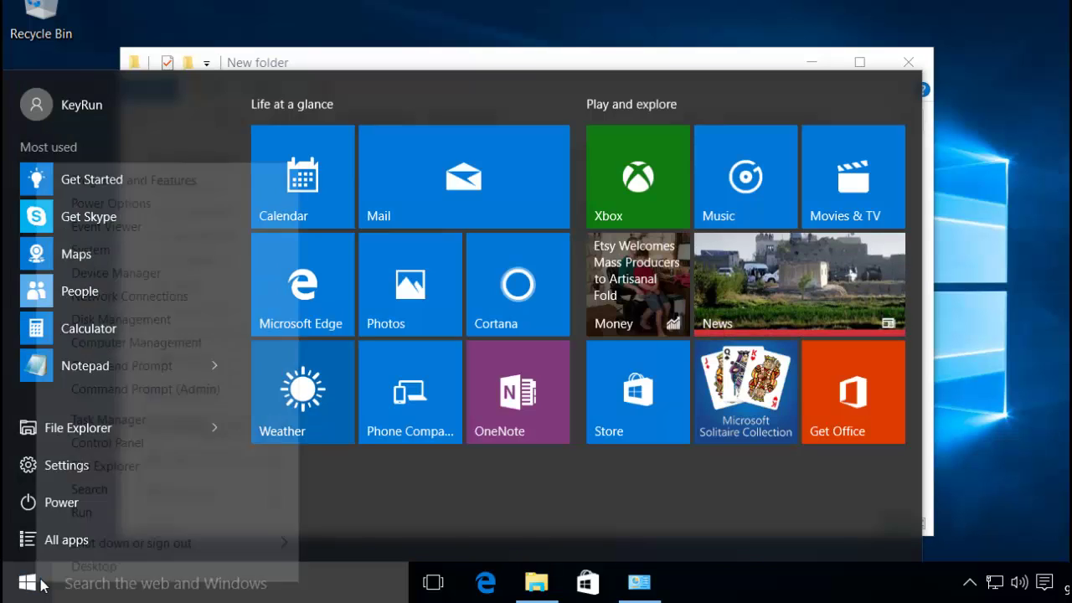
pyautogui.moveTo(248, 555)
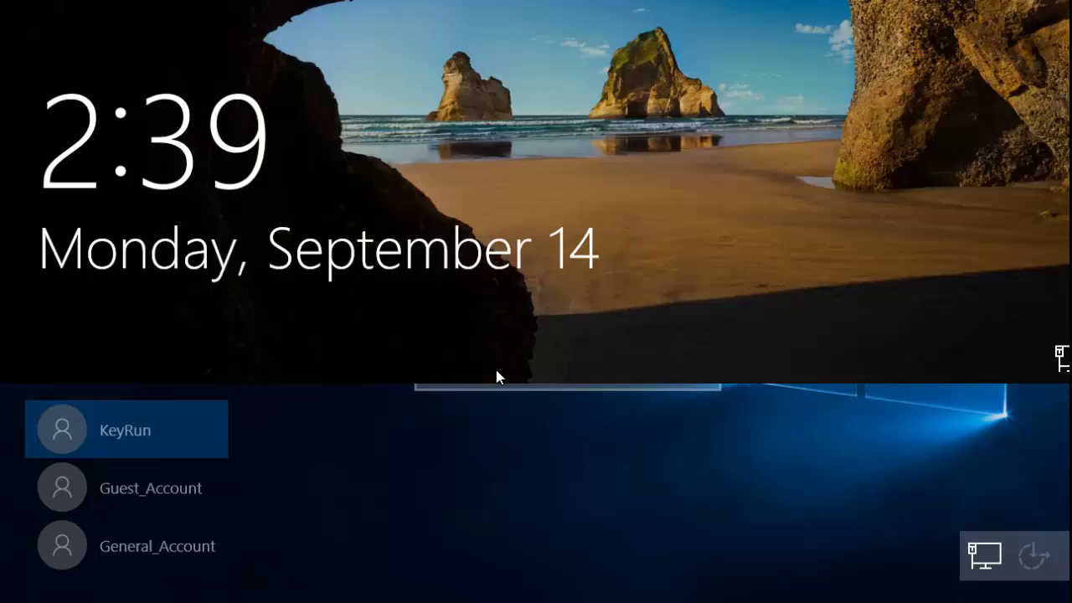
pyautogui.click(132, 544)
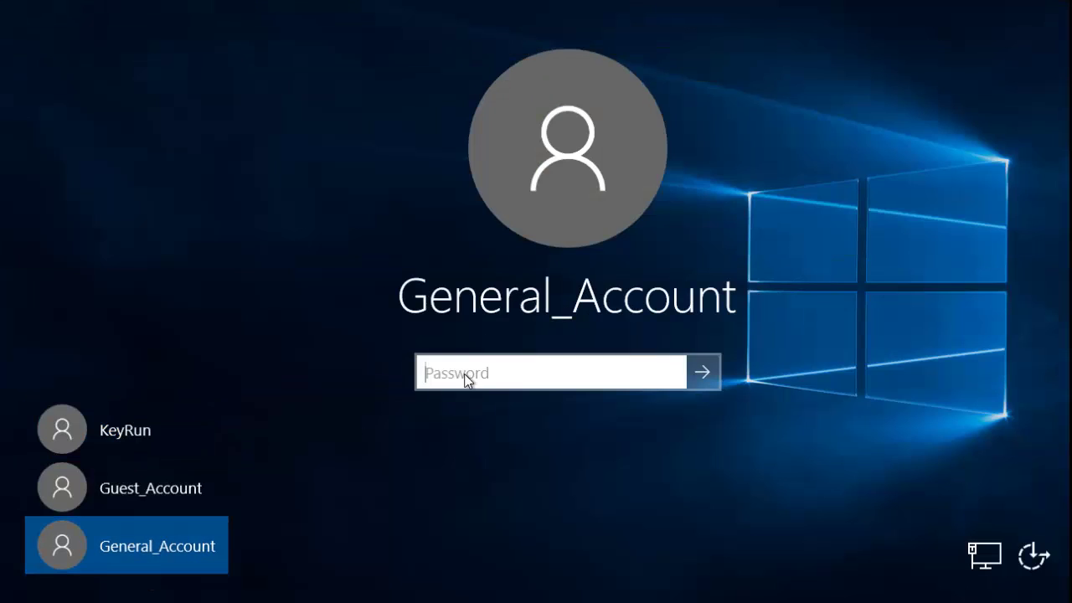
pyautogui.write('••••••')
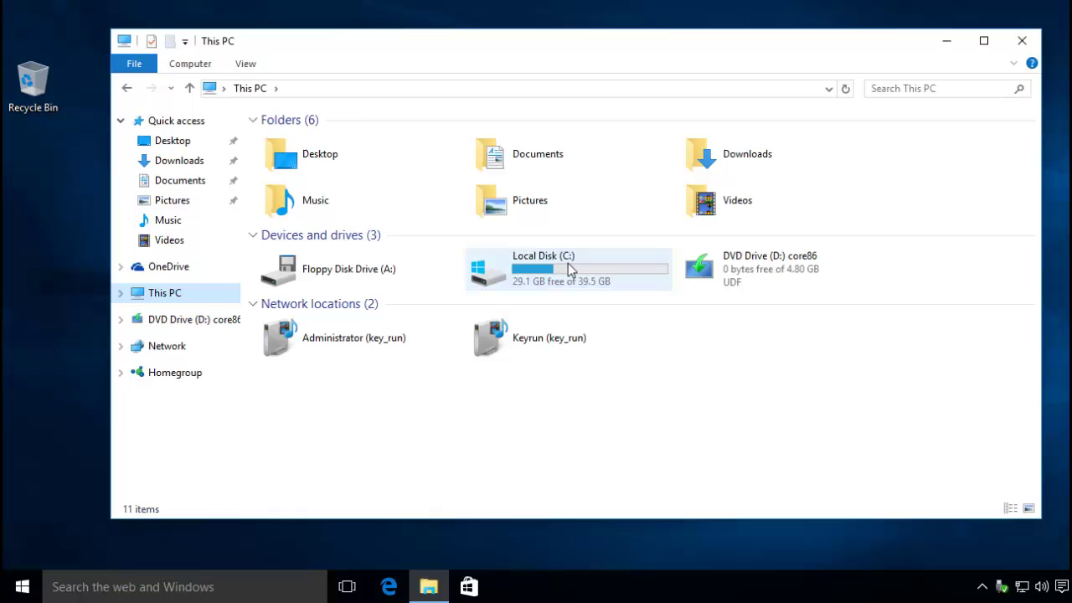
# - Browse to the encrypted New folder on Local Disk (C:) from General_Account
pyautogui.doubleClick(568, 267)
pyautogui.click(307, 147)
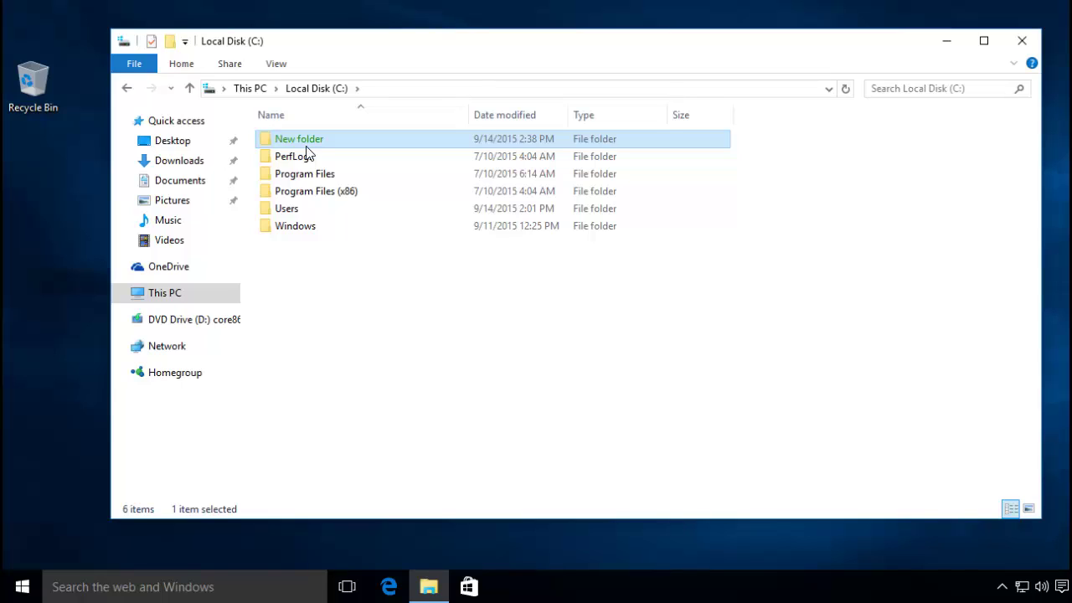
pyautogui.click(308, 150)
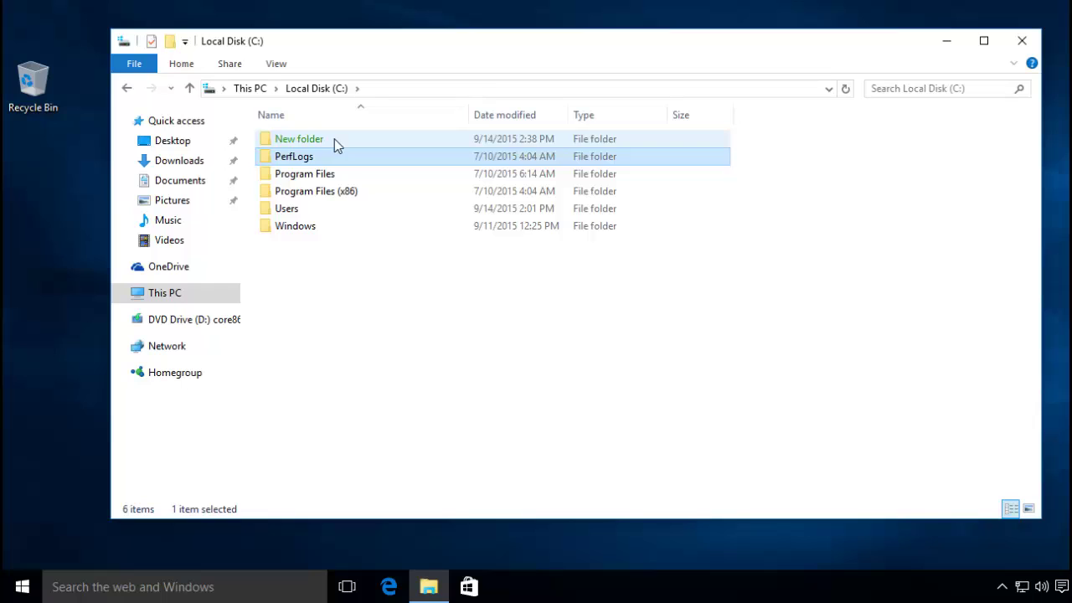
pyautogui.doubleClick(334, 139)
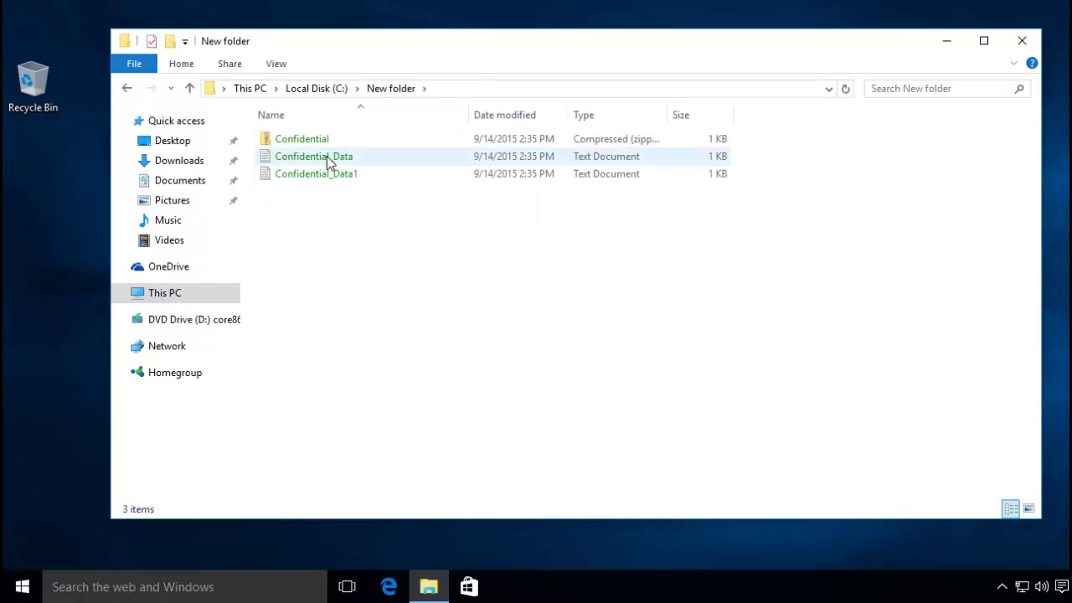
# - Try to open Confidential_Data and Confidential_Data1 as General_Account, closing Notepad after each attempt
pyautogui.doubleClick(327, 156)
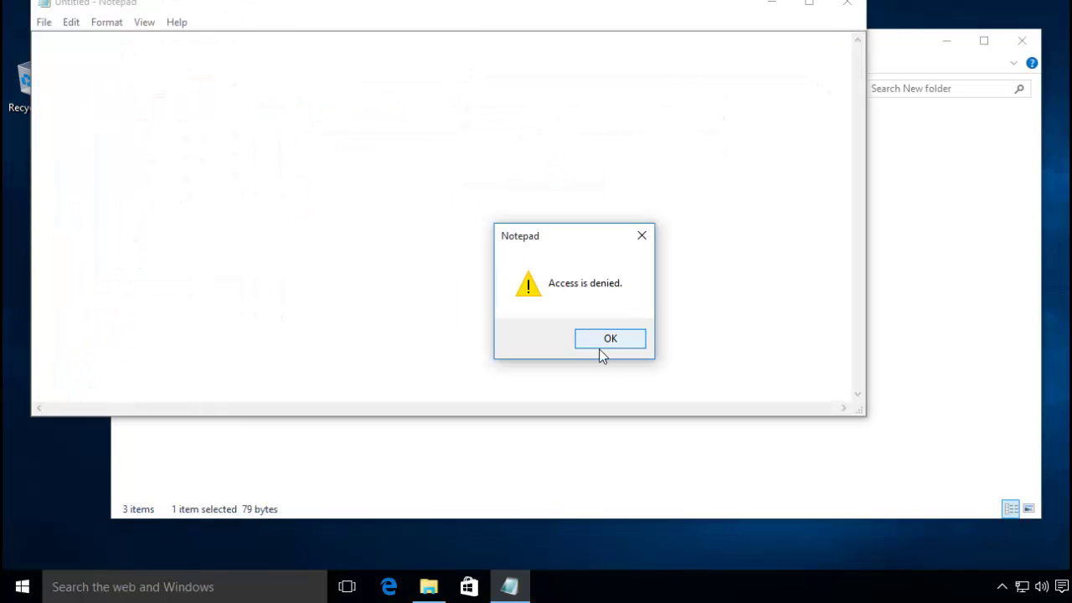
pyautogui.click(610, 339)
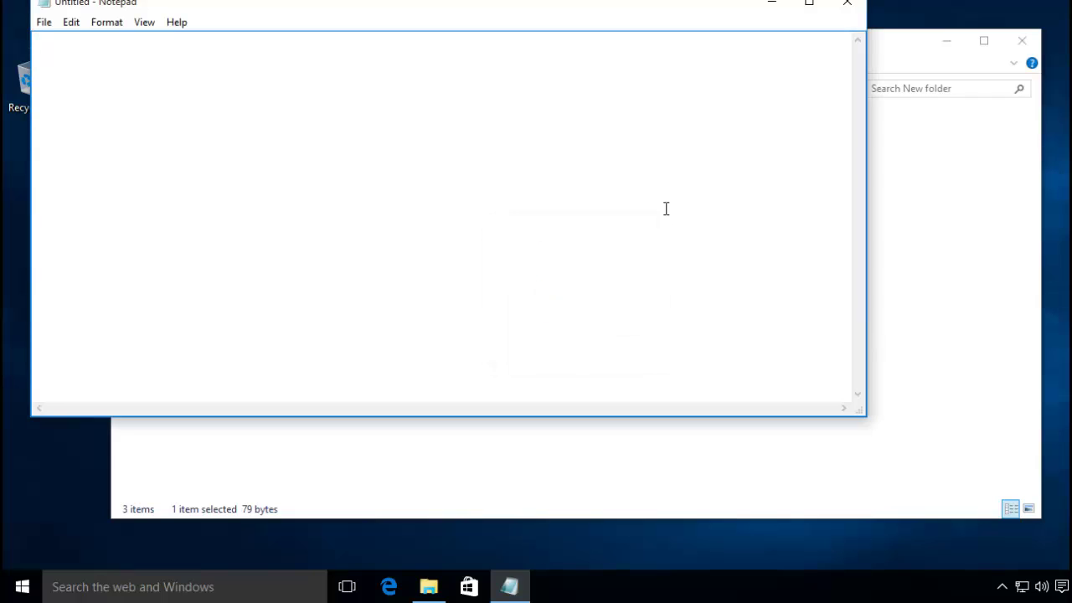
pyautogui.click(846, 8)
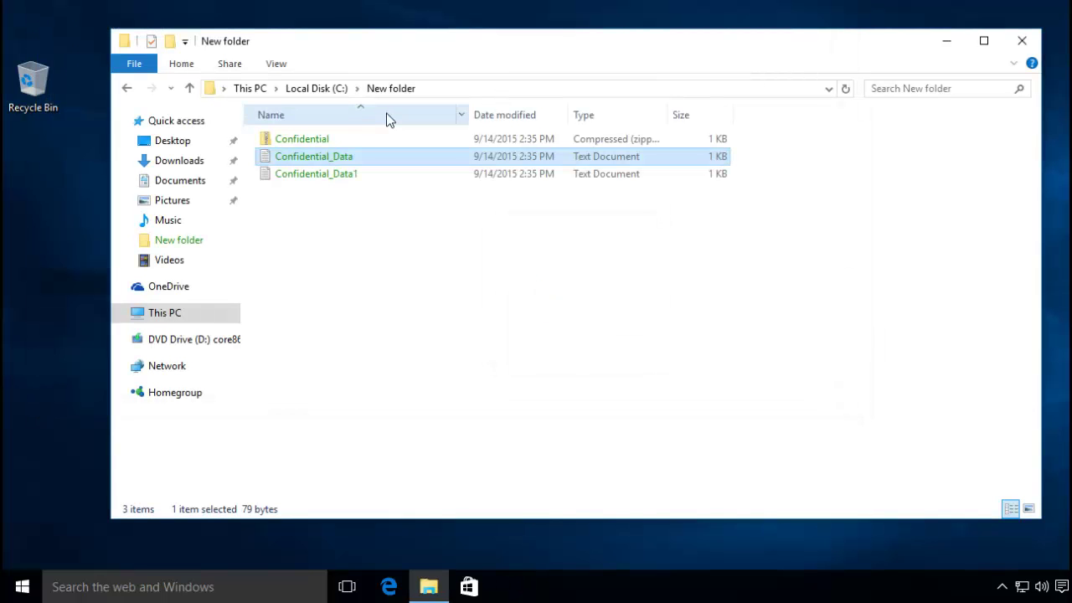
pyautogui.doubleClick(299, 181)
pyautogui.click(610, 340)
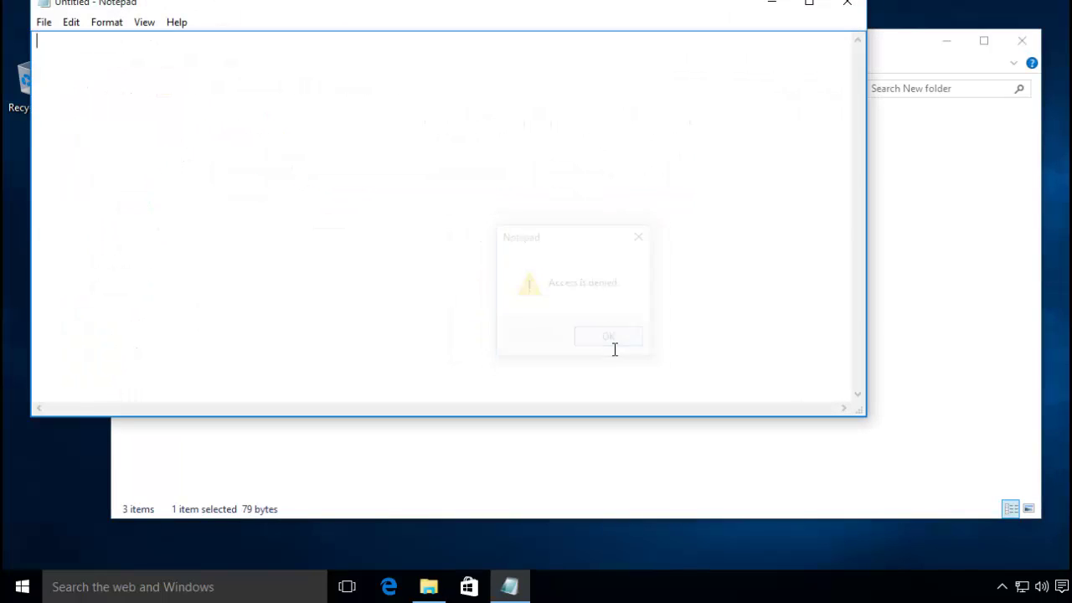
pyautogui.click(846, 6)
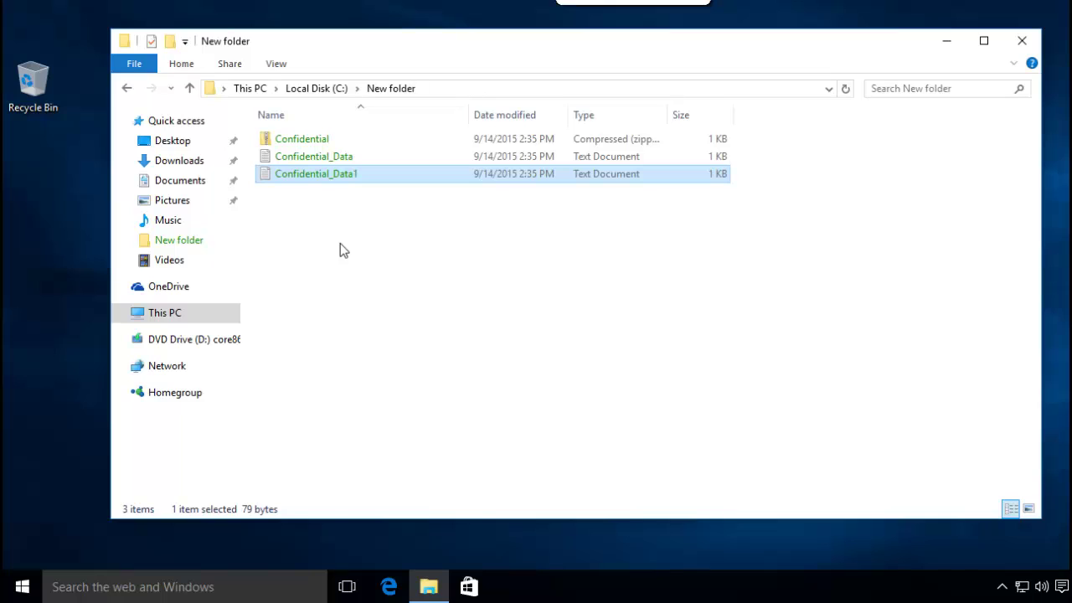
# - Select the Confidential archive and both Confidential_Data text documents in New folder
pyautogui.moveTo(340, 244); pyautogui.dragTo(309, 149)
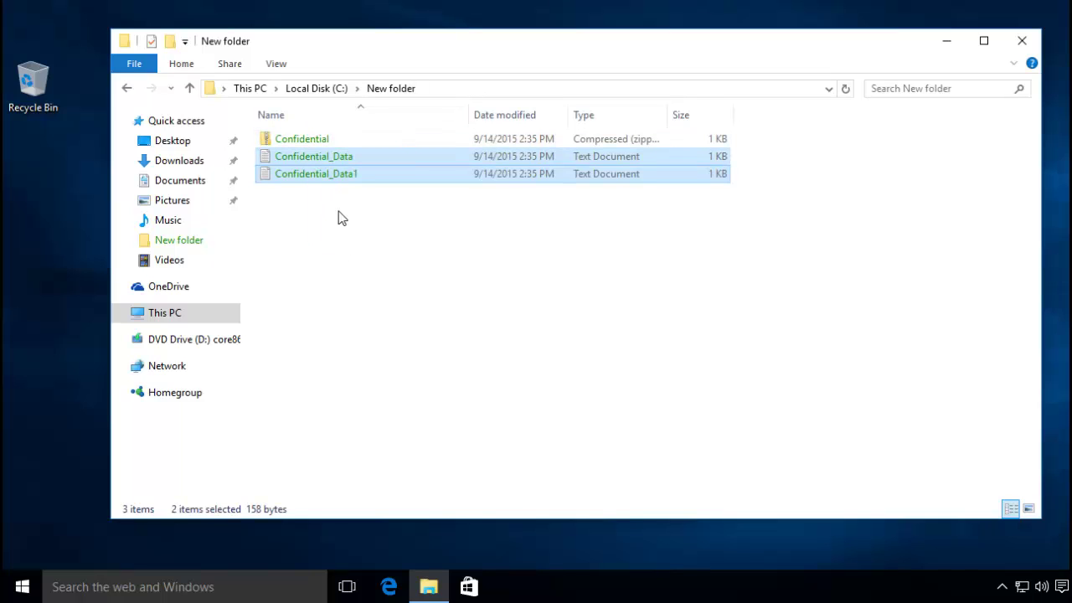
pyautogui.moveTo(340, 216); pyautogui.dragTo(322, 138)
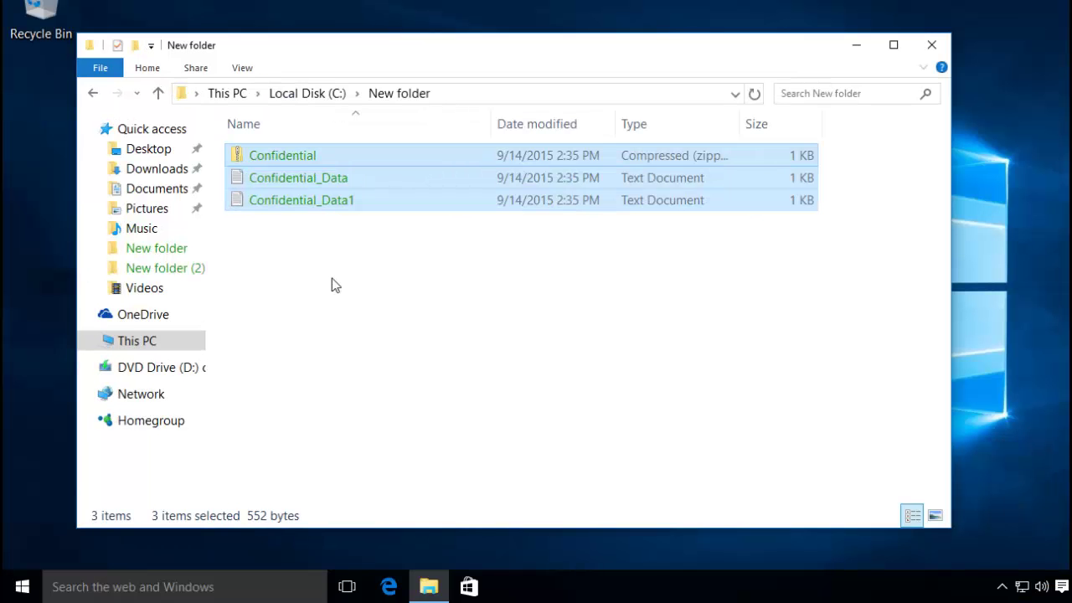
pyautogui.click(332, 279)
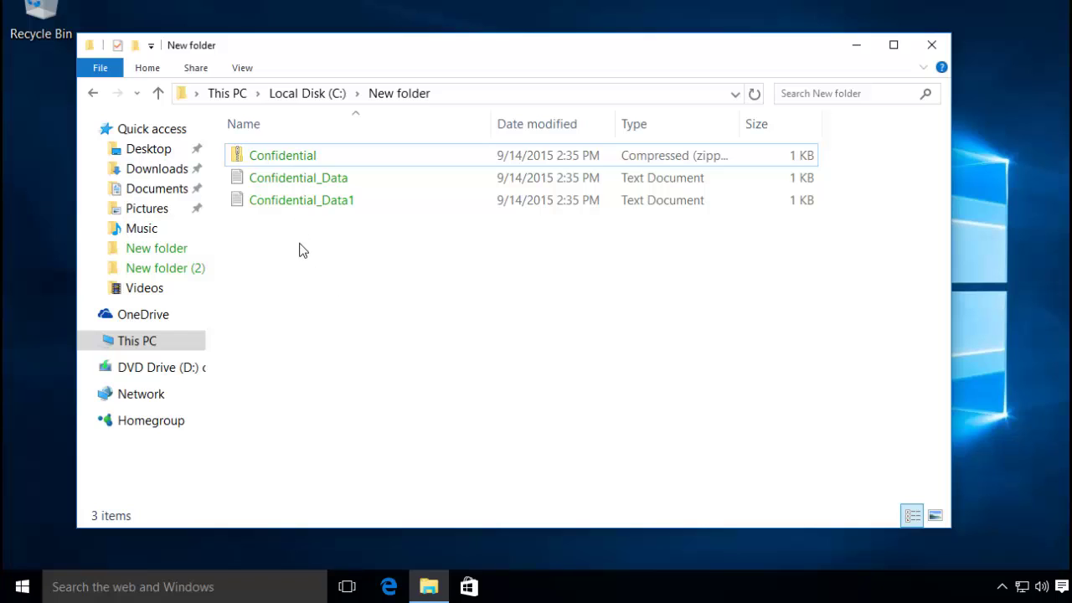
pyautogui.moveTo(295, 203); pyautogui.dragTo(288, 155)
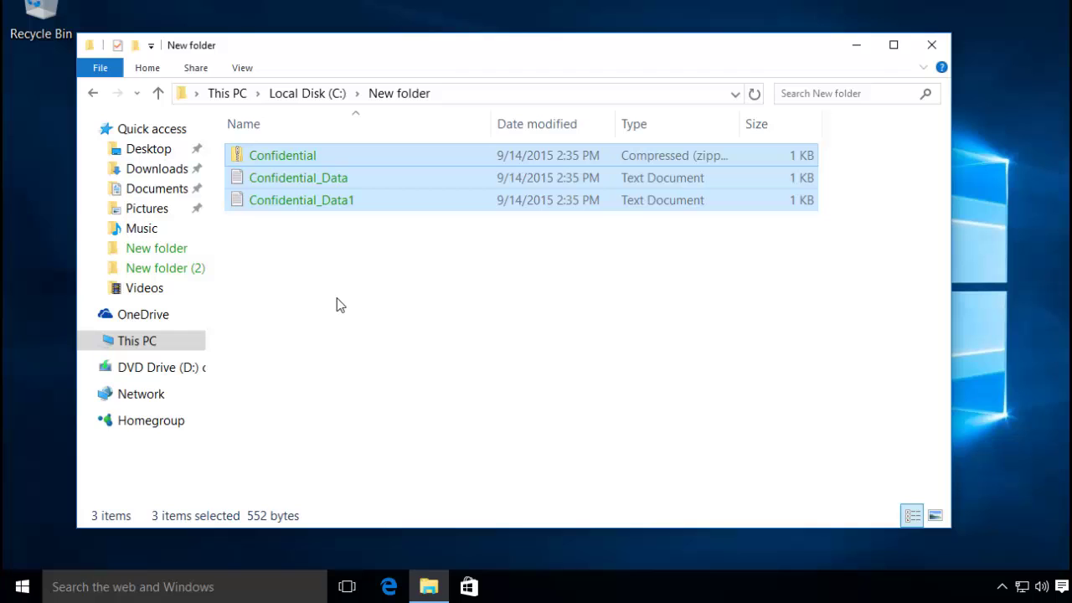